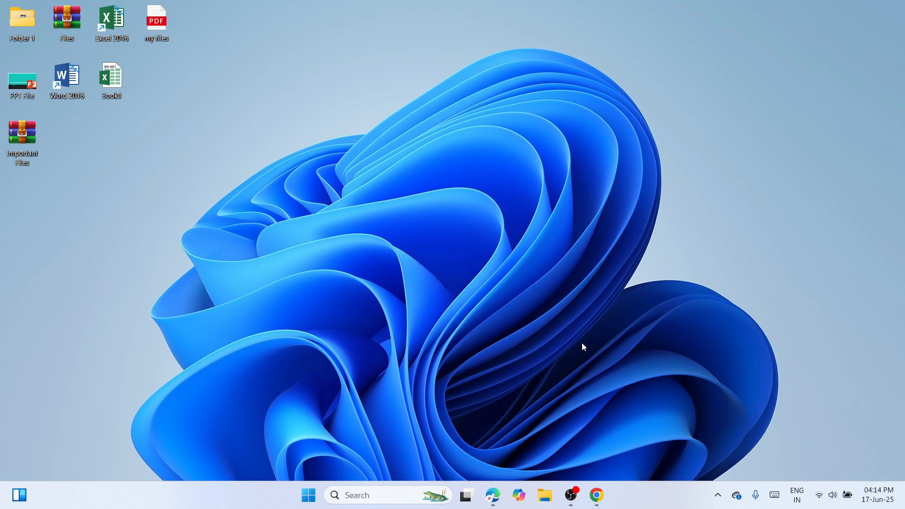
# Switch to Chrome and download the HP LaserJet P1000-P1500 Hostbased Plug and Play Basic Driver from the HP LaserJet P1005 support page
pyautogui.click(597, 495)
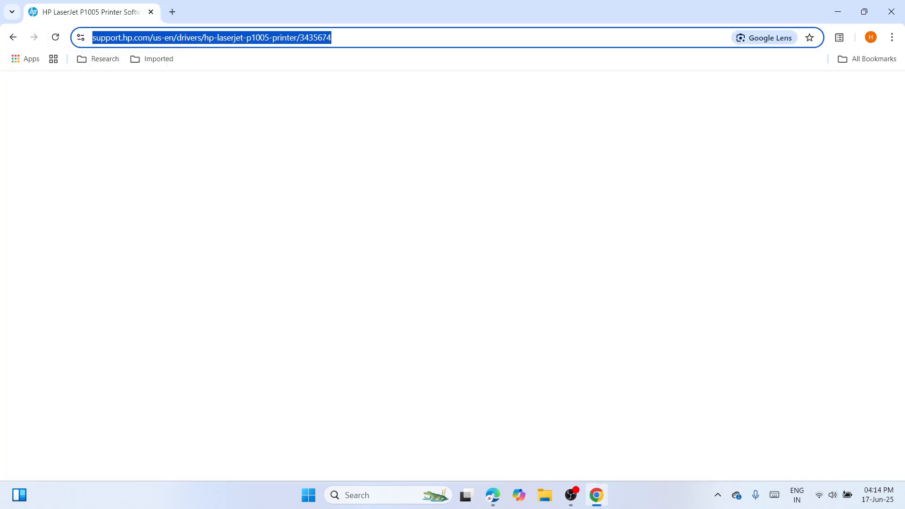
pyautogui.rightClick(356, 37)
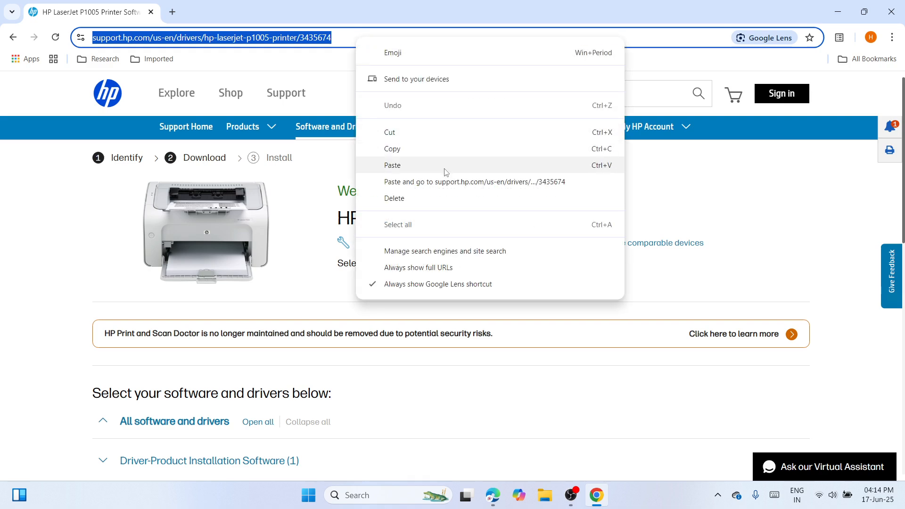
pyautogui.click(745, 205)
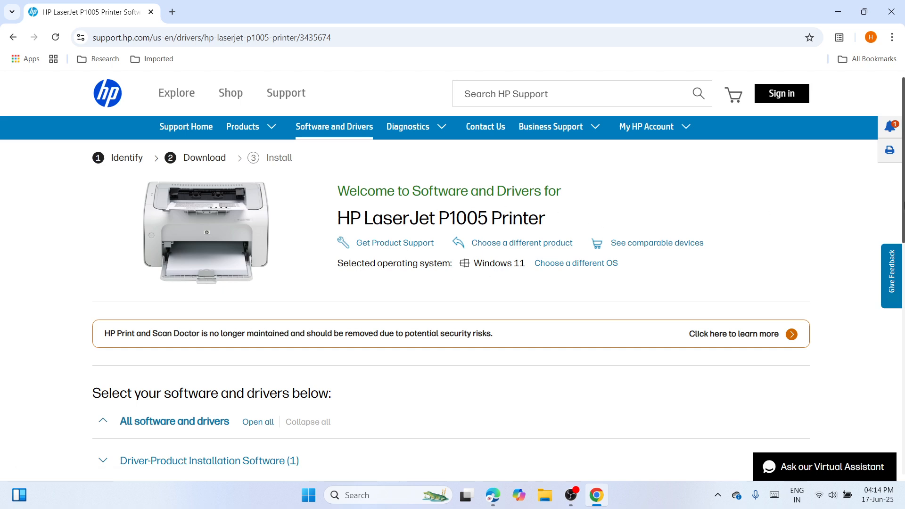
pyautogui.scroll(-5, 263, 241)
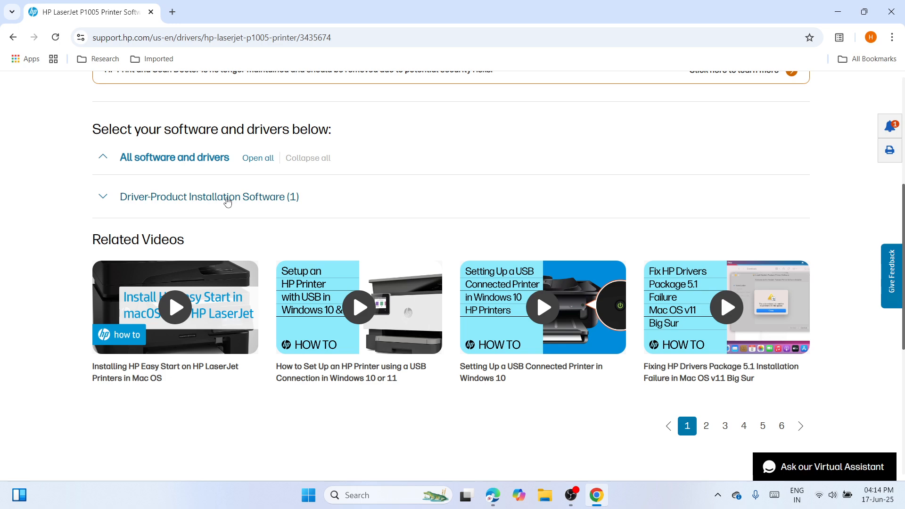
pyautogui.click(227, 200)
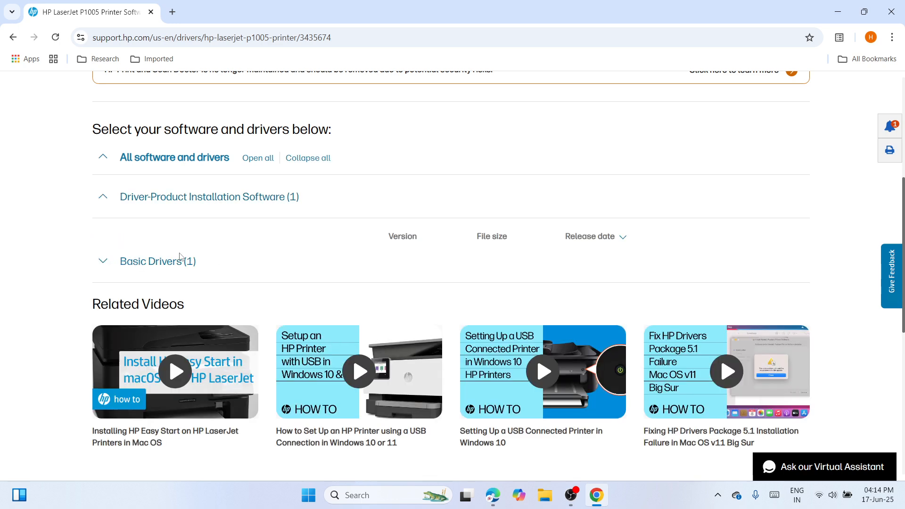
pyautogui.click(180, 261)
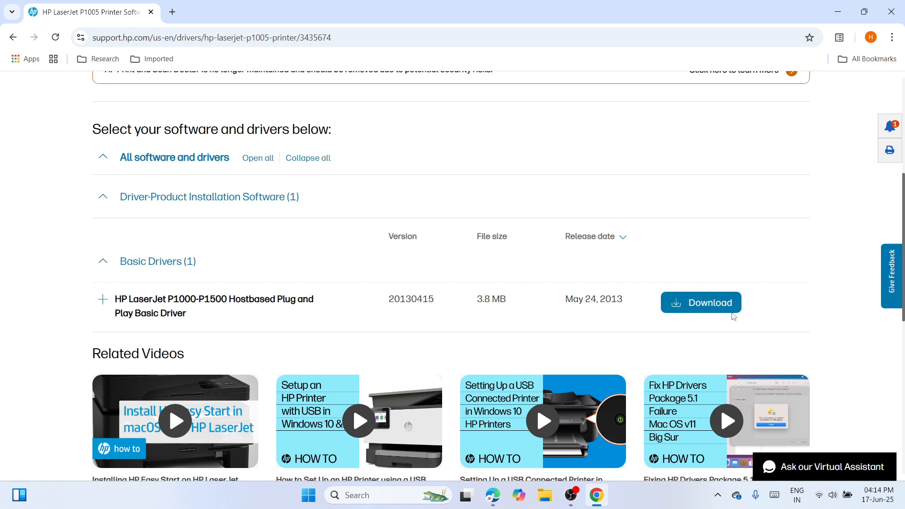
pyautogui.click(715, 310)
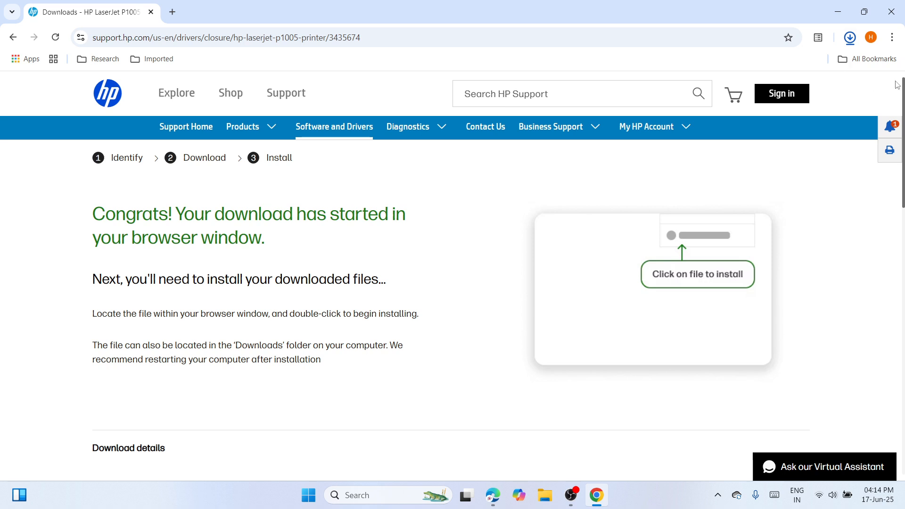
# Move the downloaded ljP1000_P1500-HB-pnp-win64-en installer from its Downloads folder to the upper middle of the desktop, closing the open windows
pyautogui.click(851, 37)
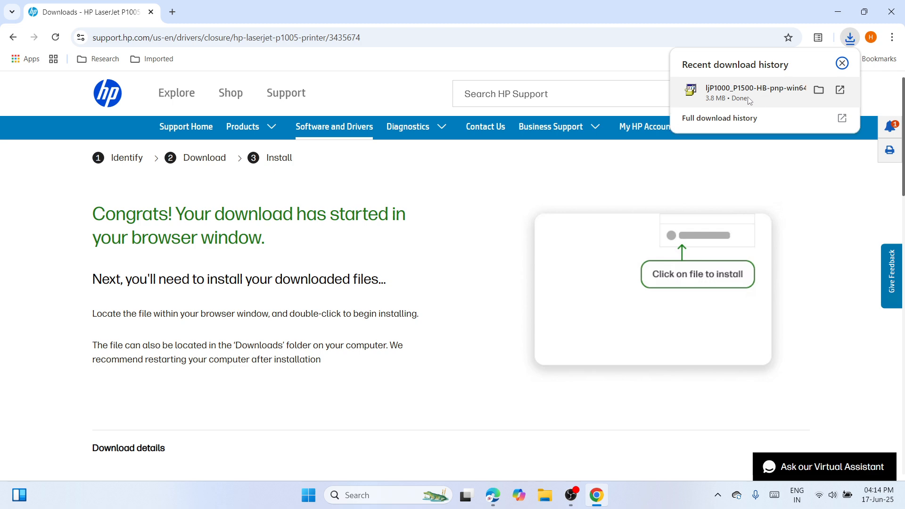
pyautogui.click(820, 90)
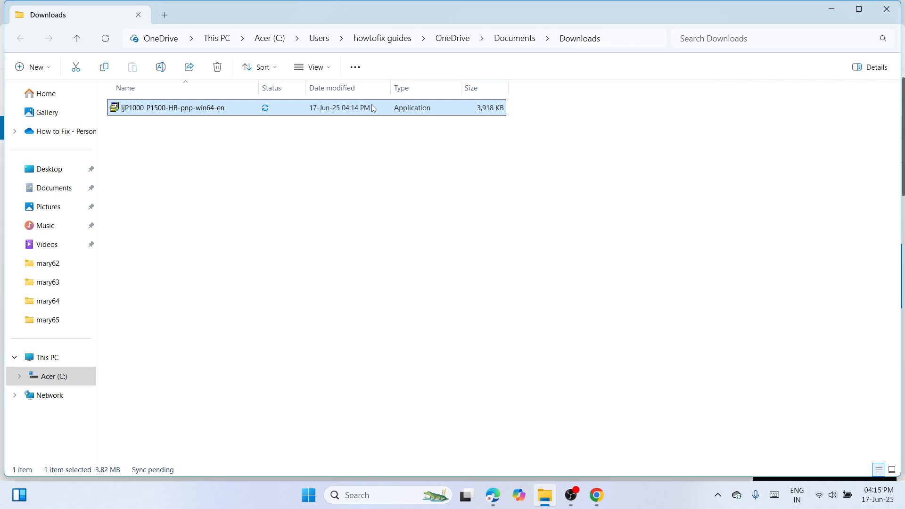
pyautogui.rightClick(372, 108)
pyautogui.click(581, 91)
pyautogui.click(887, 9)
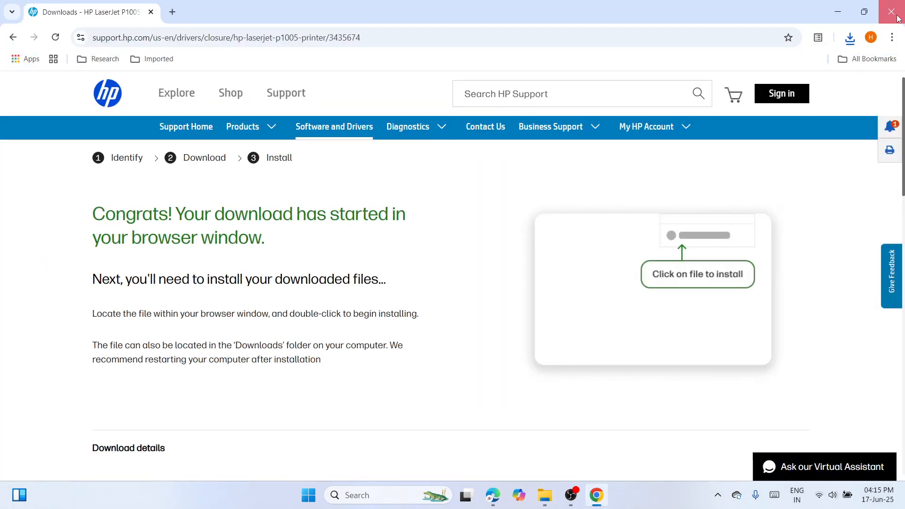
pyautogui.click(897, 14)
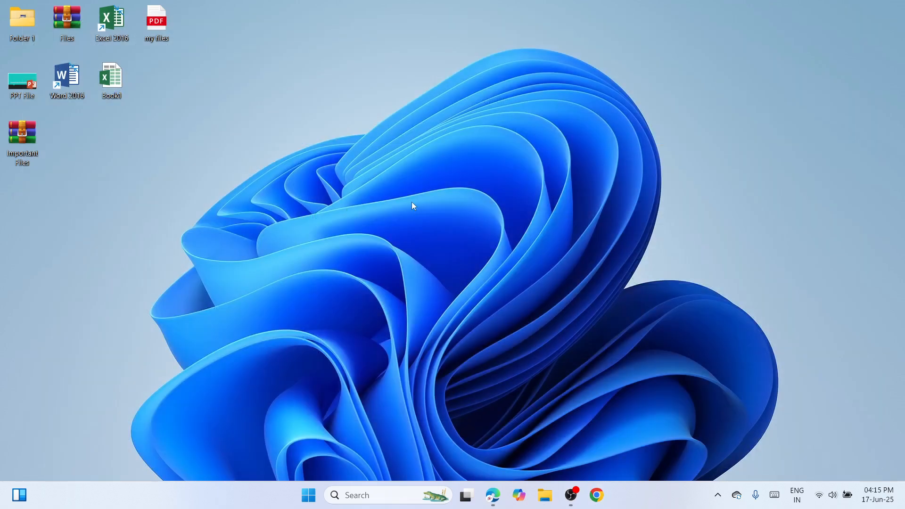
pyautogui.rightClick(413, 203)
pyautogui.click(426, 216)
pyautogui.moveTo(32, 199); pyautogui.dragTo(381, 119)
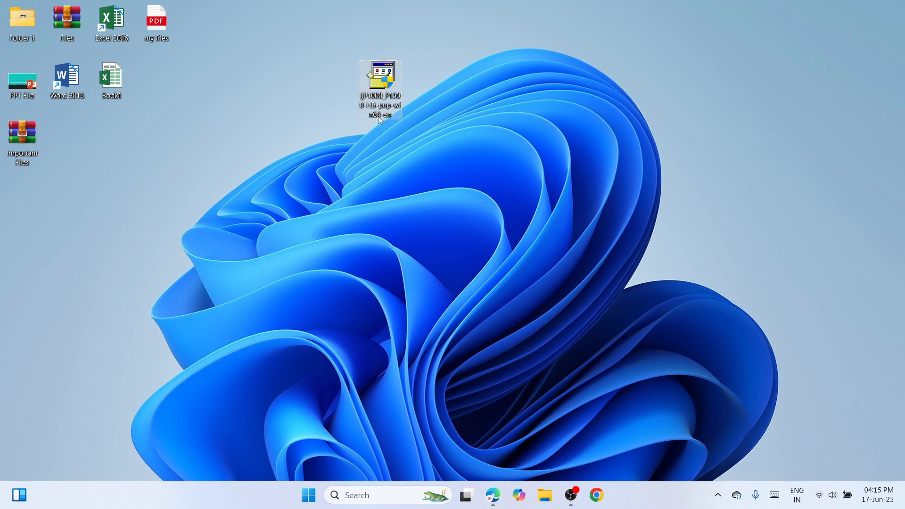
# Extract the driver installer with WinRAR into the folder ljP1000_P1500-HB-pnp-win64-en and place that folder beside the installer on the desktop
pyautogui.doubleClick(380, 83)
pyautogui.rightClick(381, 86)
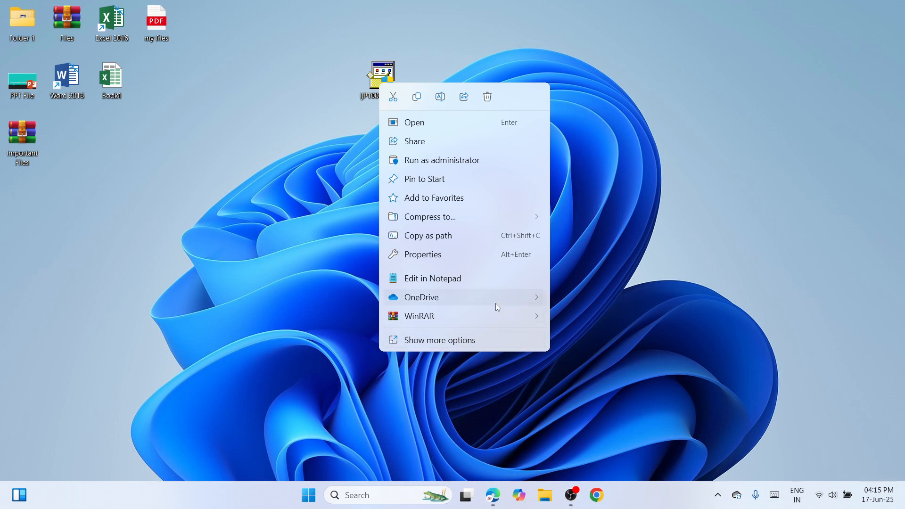
pyautogui.moveTo(500, 316)
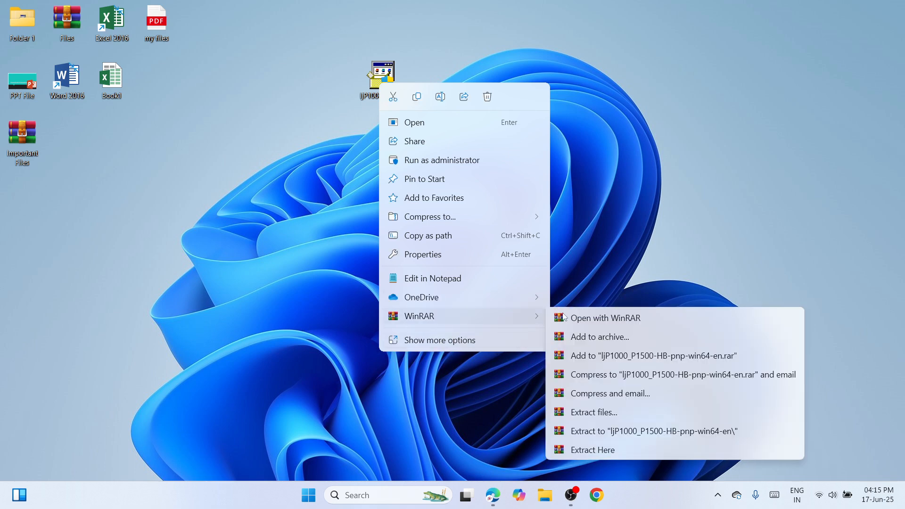
pyautogui.click(632, 430)
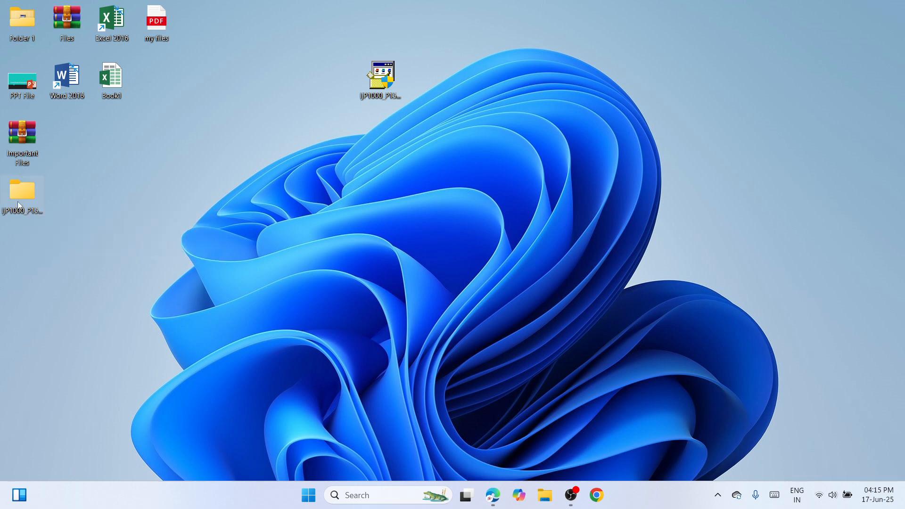
pyautogui.moveTo(19, 207); pyautogui.dragTo(328, 80)
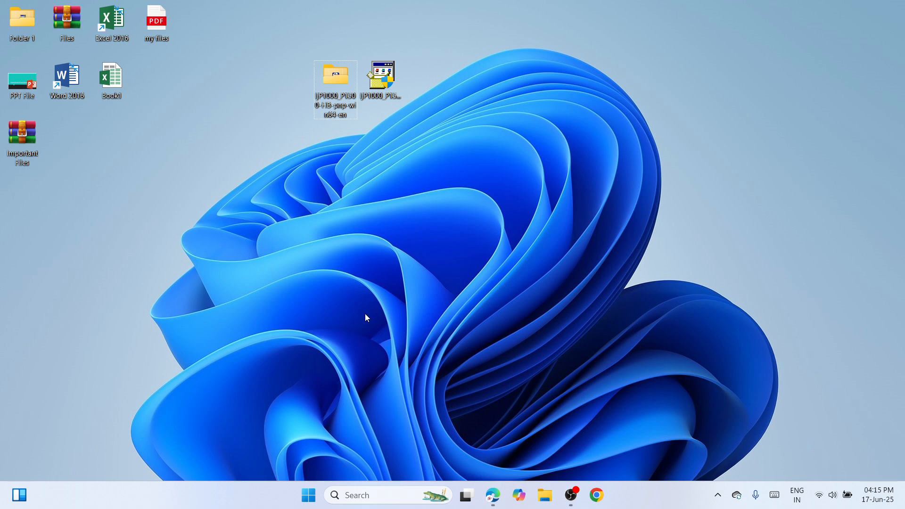
# Open the Printers & scanners page in Windows Settings and start adding an unlisted printer manually
pyautogui.rightClick(314, 497)
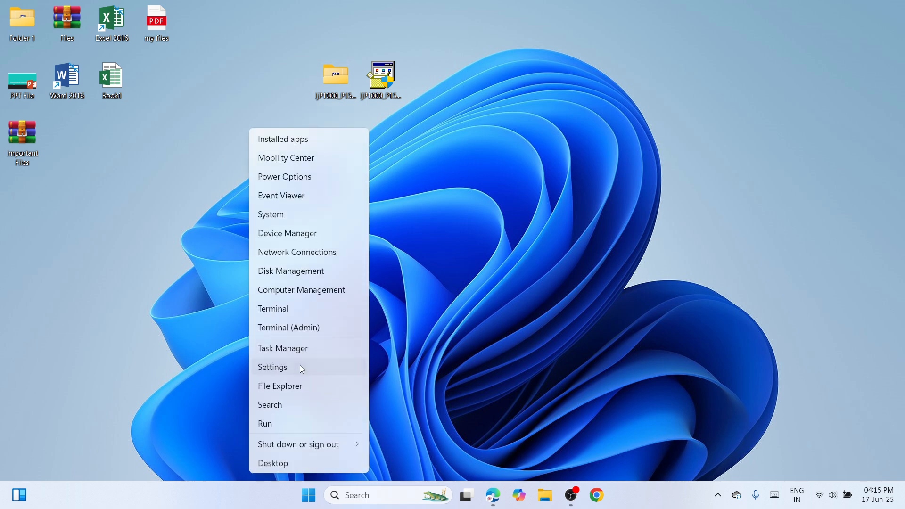
pyautogui.click(300, 365)
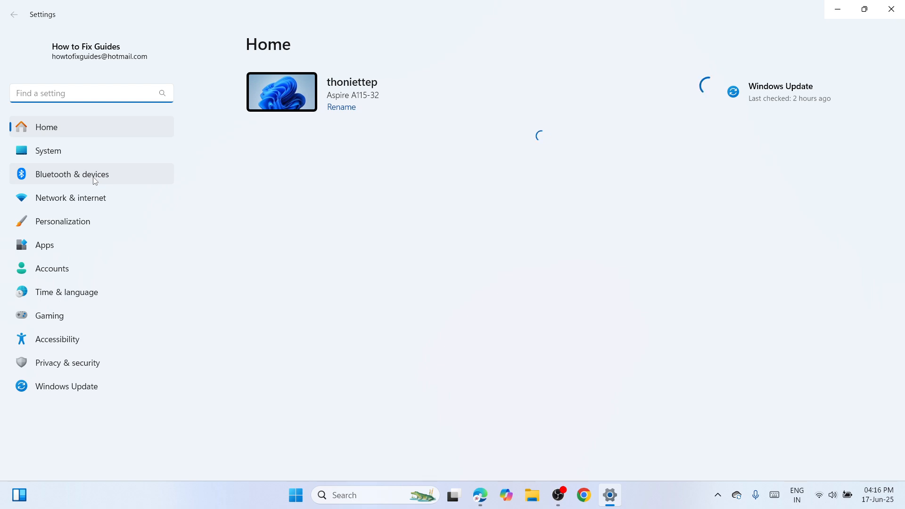
pyautogui.click(121, 174)
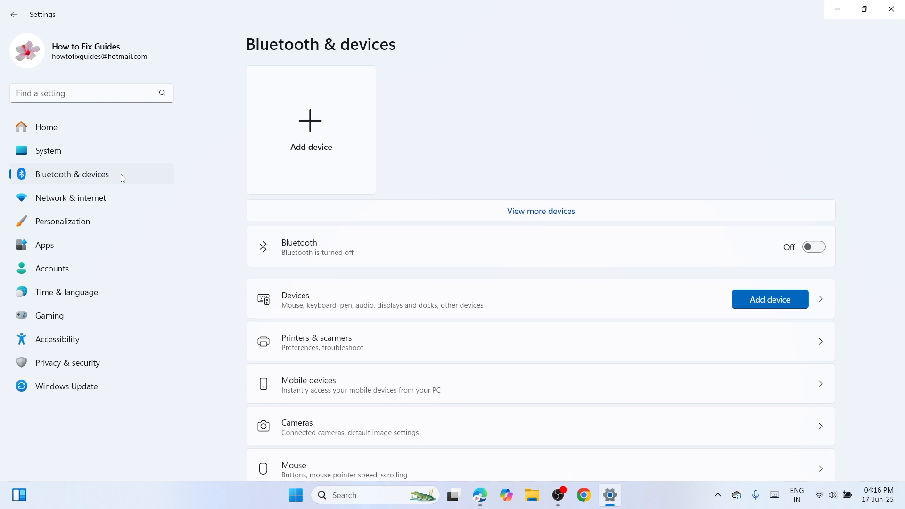
pyautogui.click(492, 352)
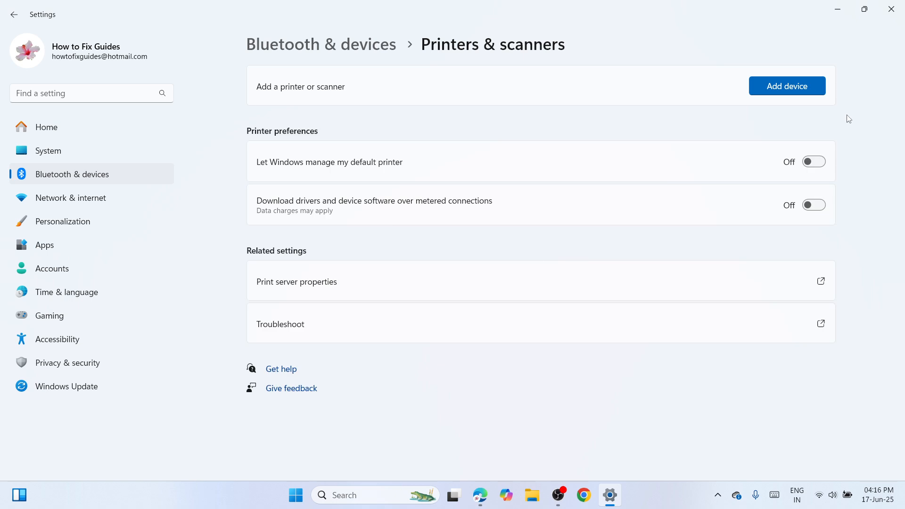
pyautogui.click(807, 85)
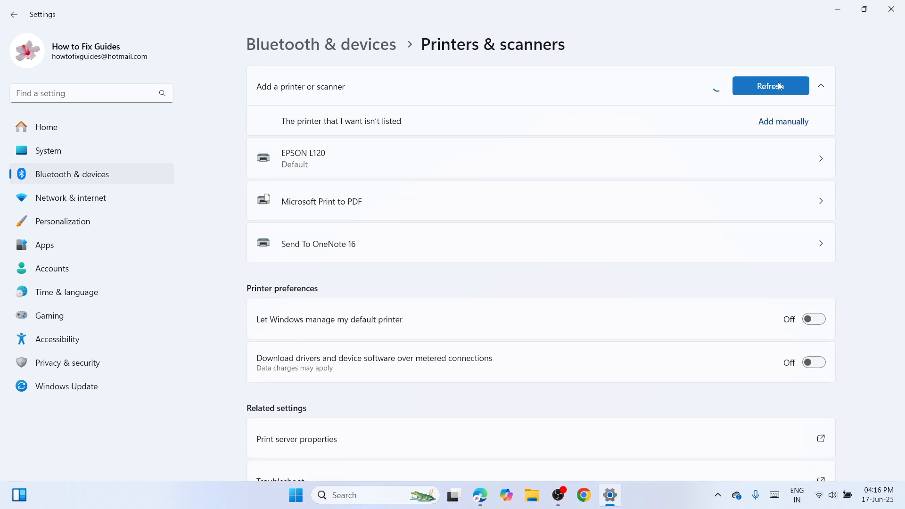
pyautogui.click(783, 122)
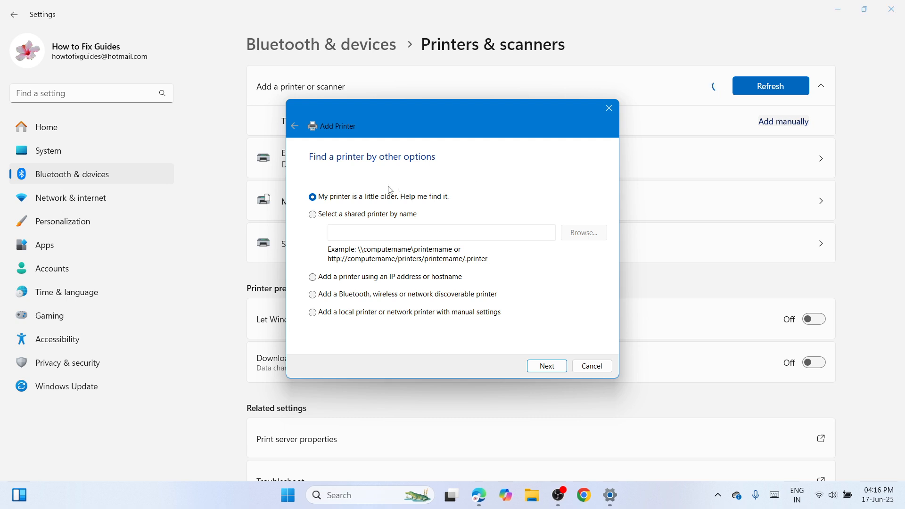
# Choose to add a local printer with manual settings on the existing port USB001 (Virtual printer port for USB)
pyautogui.click(316, 313)
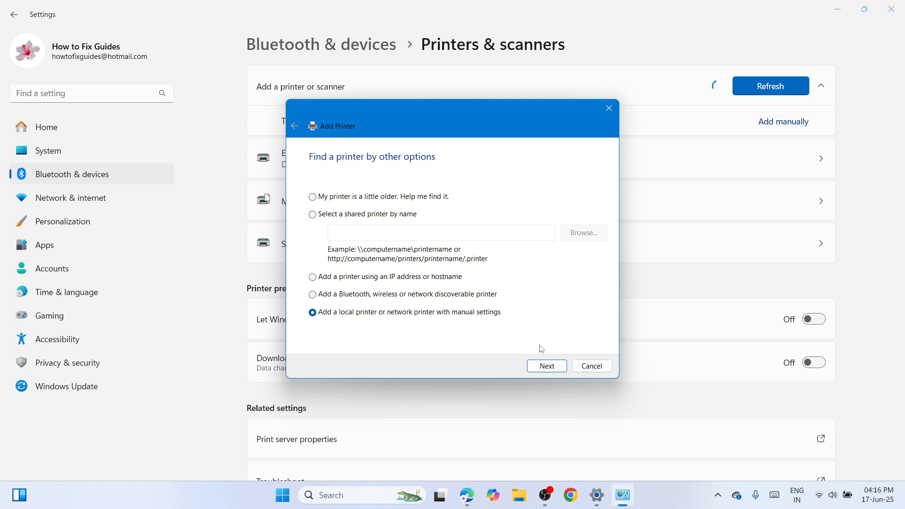
pyautogui.click(546, 366)
pyautogui.click(603, 205)
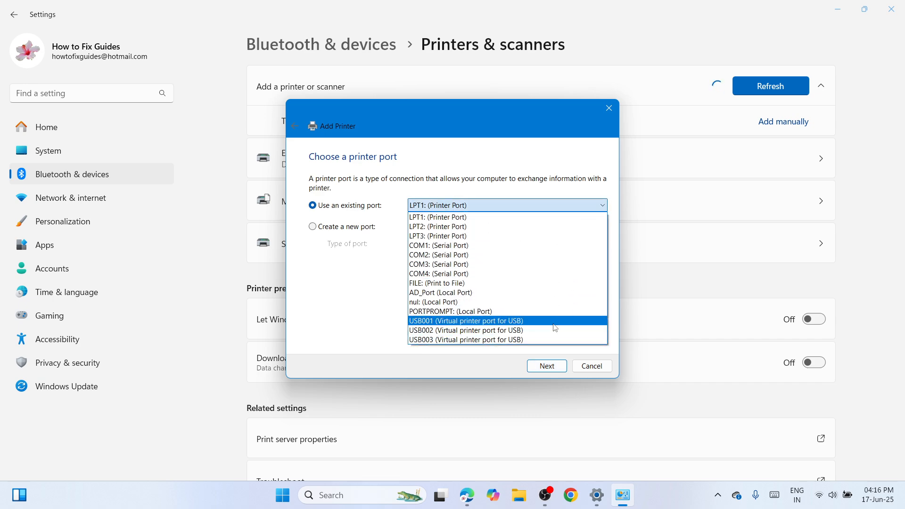
pyautogui.click(504, 322)
pyautogui.click(546, 368)
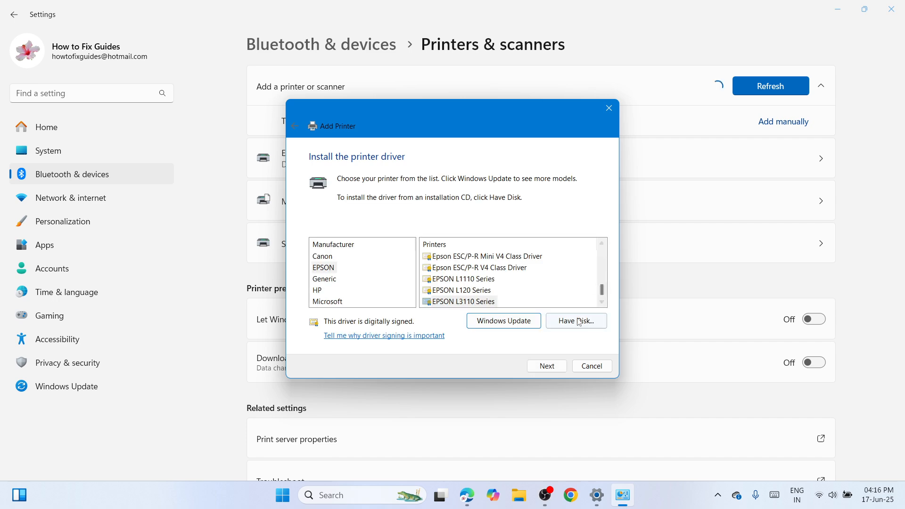
# Load the driver from disk using HPLJP1005.INF in the ljP1000_P1500-HB-pnp-win64-en folder on the desktop
pyautogui.click(578, 318)
pyautogui.click(552, 305)
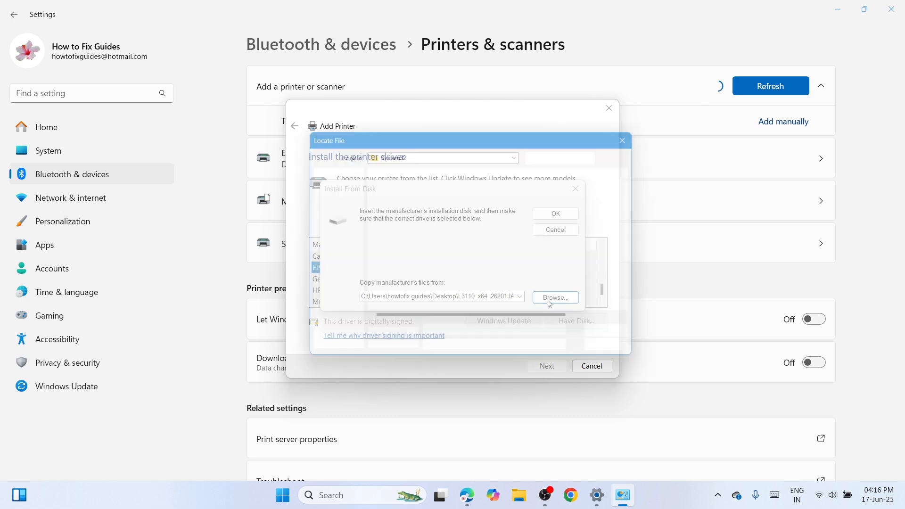
pyautogui.click(330, 215)
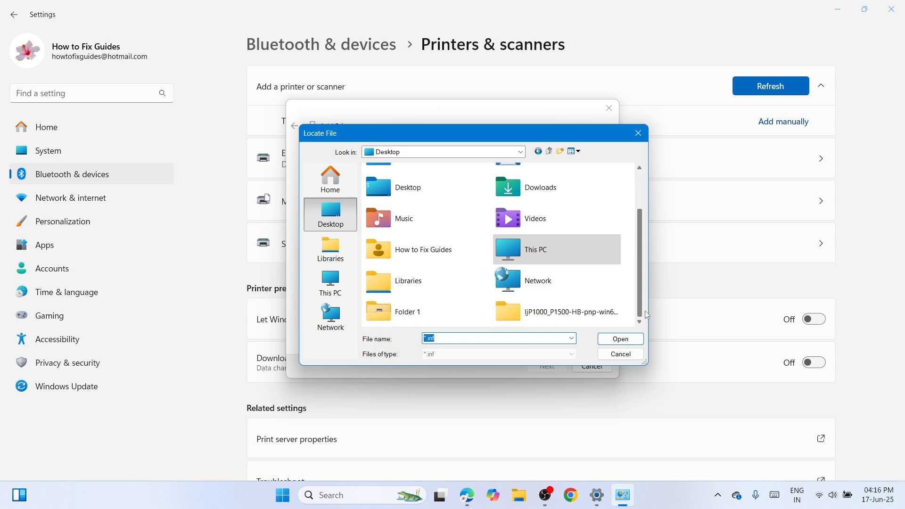
pyautogui.scroll(-2, 645, 310)
pyautogui.click(591, 316)
pyautogui.doubleClick(591, 316)
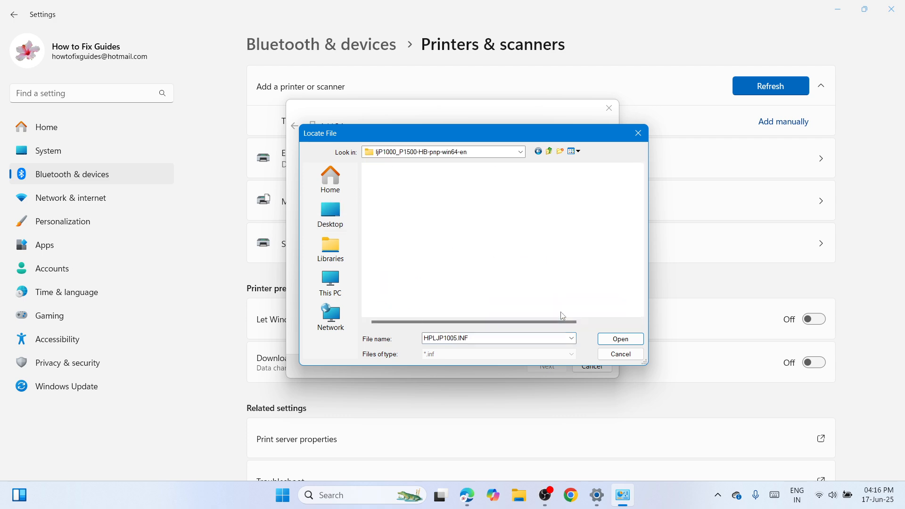
pyautogui.click(421, 197)
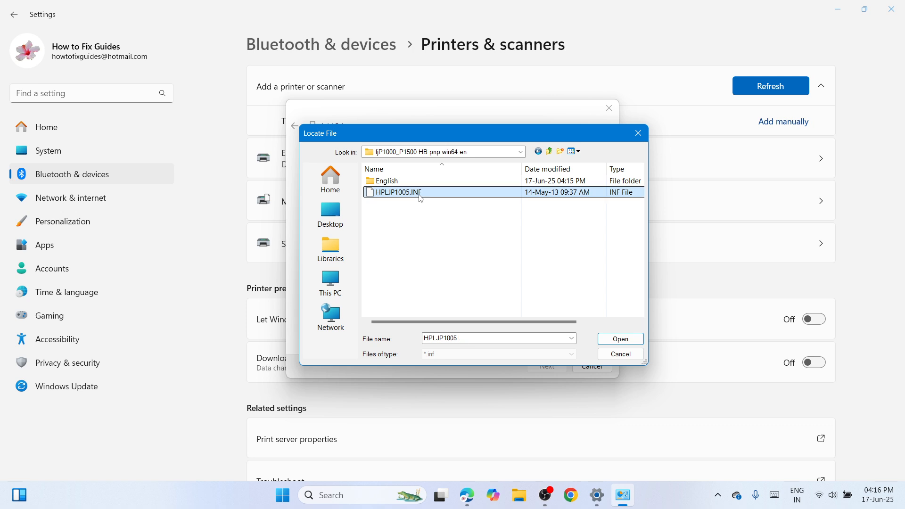
pyautogui.click(621, 339)
pyautogui.click(561, 214)
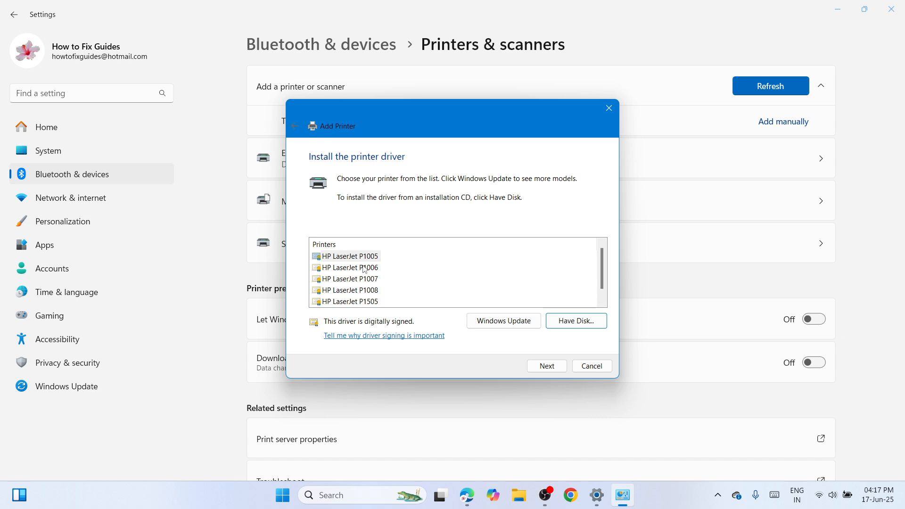
# Install the HP LaserJet P1005 driver with the suggested printer name and default sharing, and finish adding the printer
pyautogui.click(364, 259)
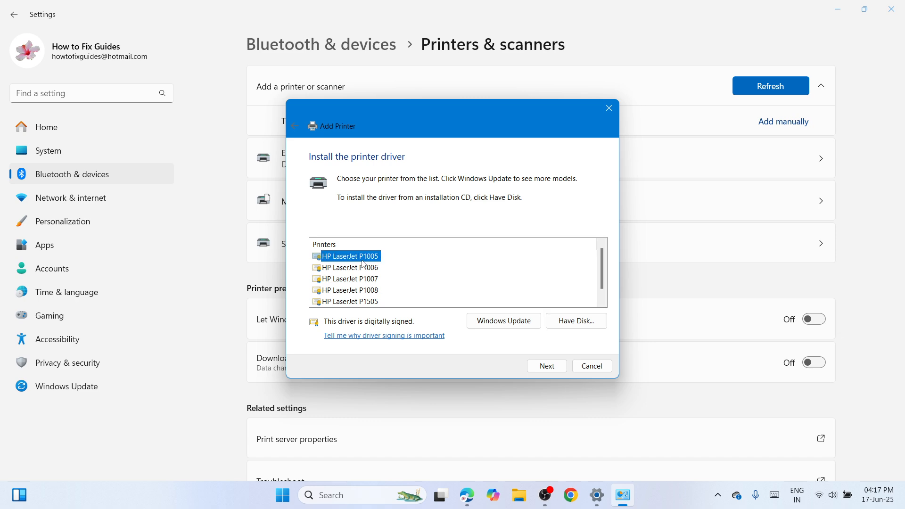
pyautogui.click(545, 367)
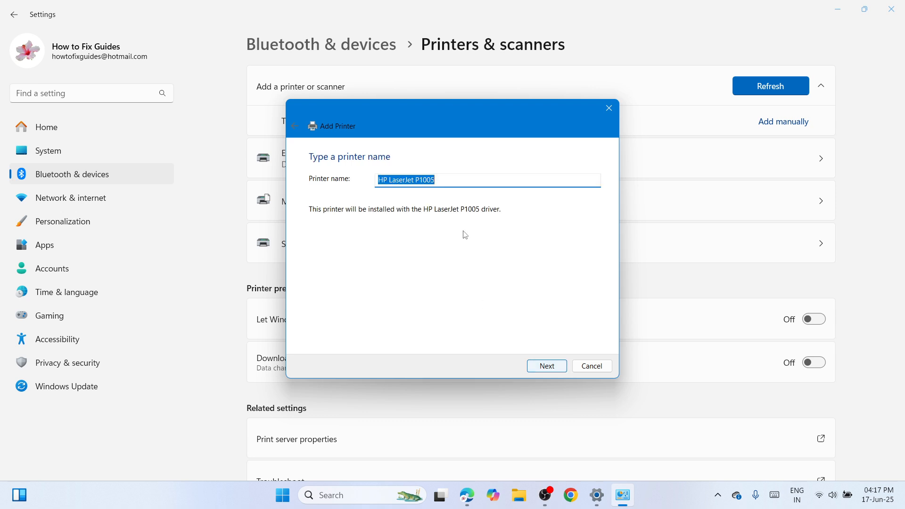
pyautogui.click(556, 370)
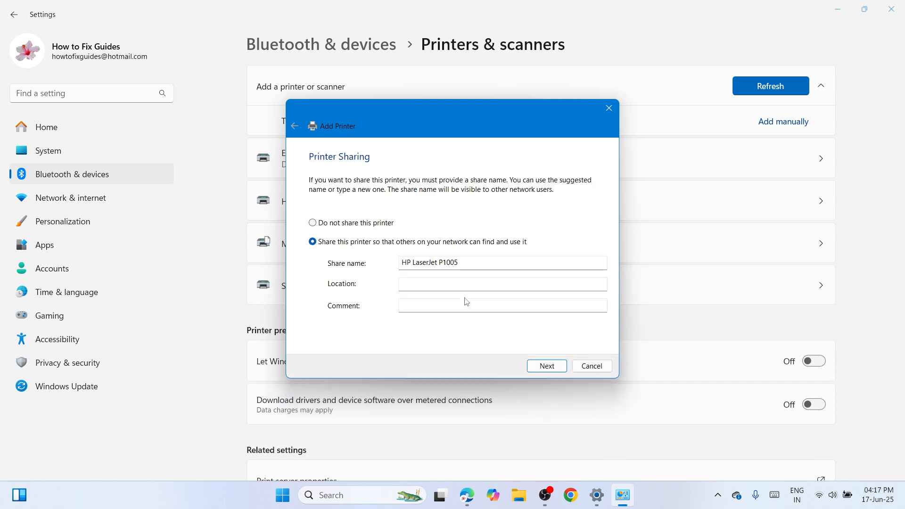
pyautogui.click(552, 371)
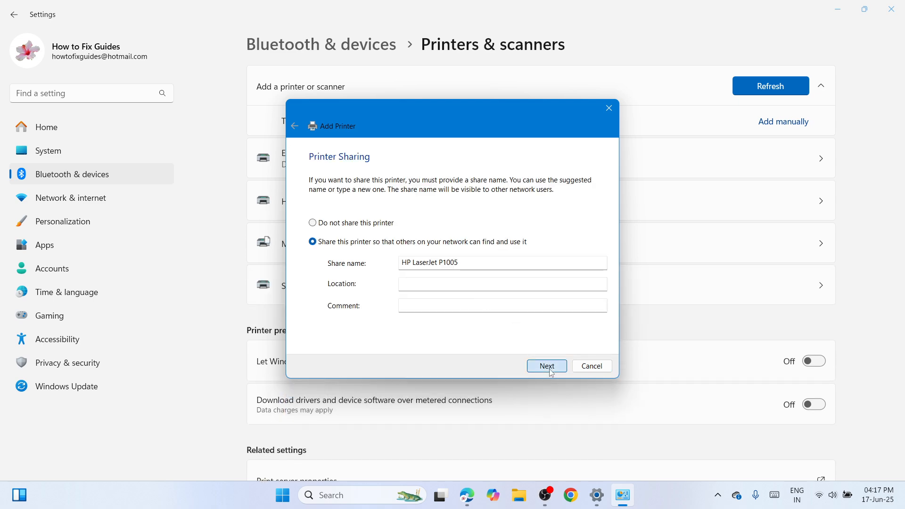
pyautogui.click(548, 367)
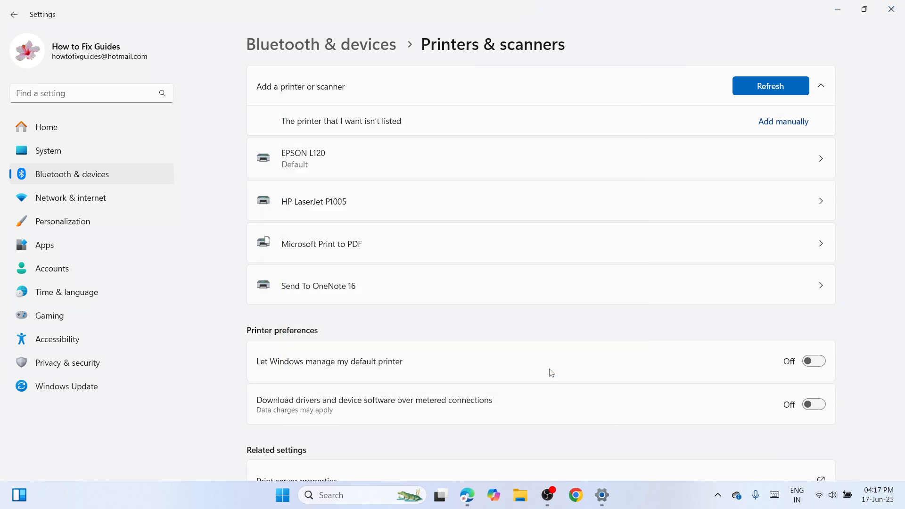
# Open the settings page of the newly added HP LaserJet P1005 printer
pyautogui.click(702, 215)
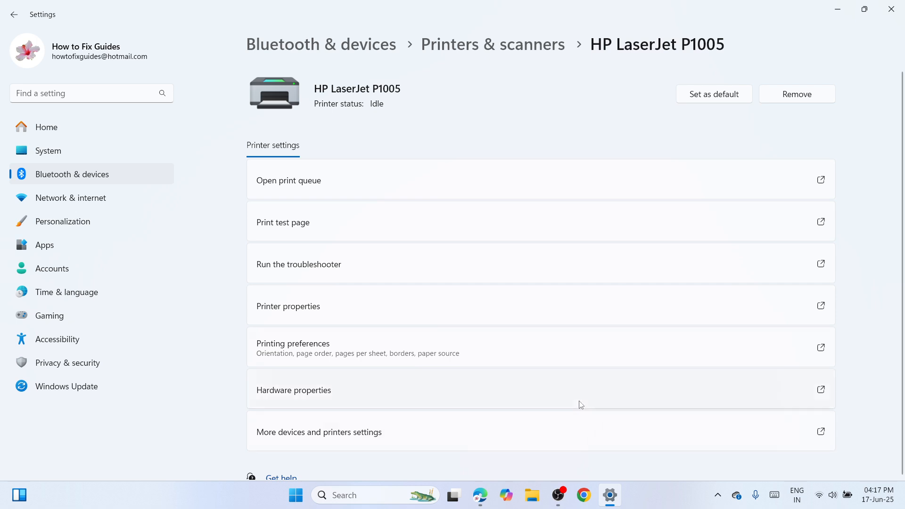
pyautogui.click(558, 499)
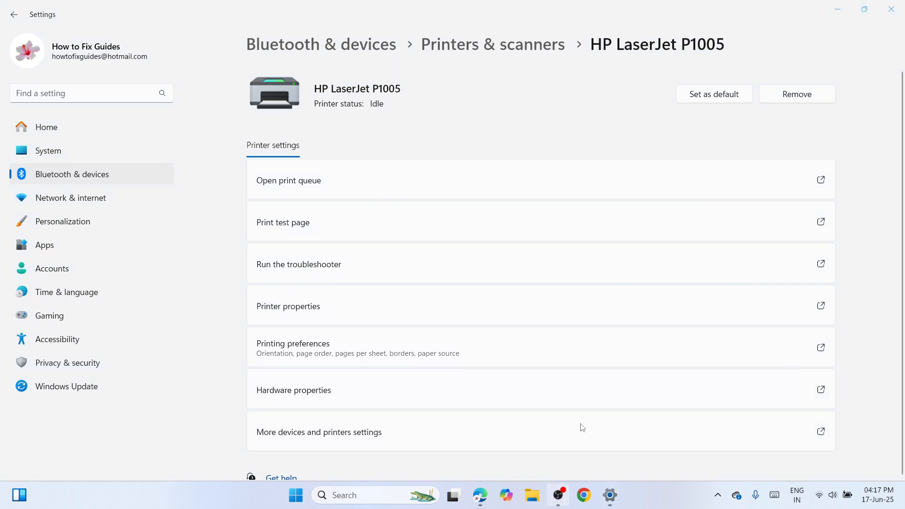